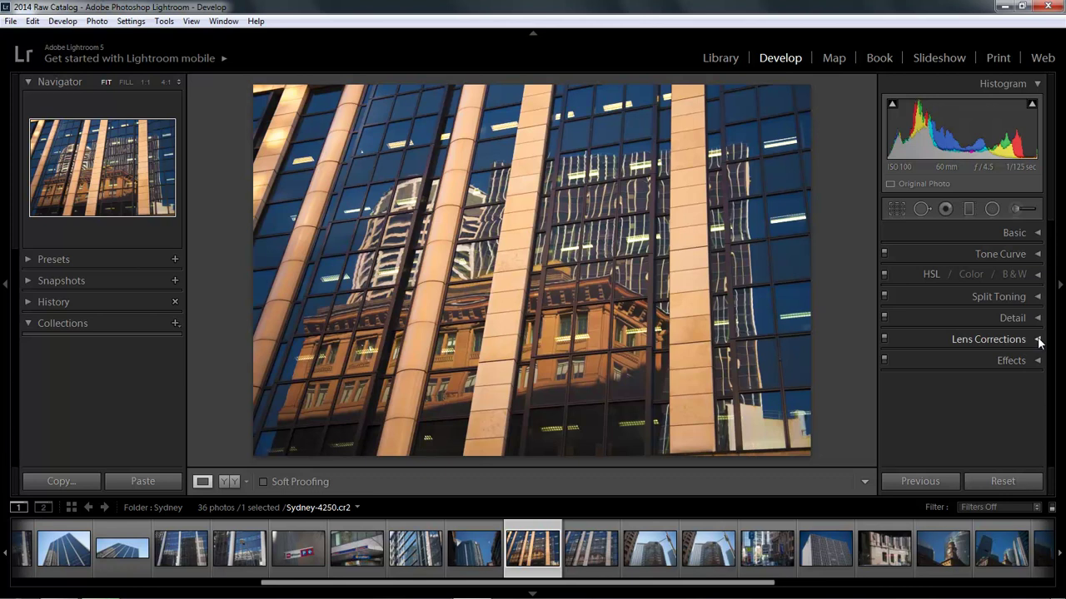
# Show the Lens Corrections settings and hide the module bar, left-hand panels and filmstrip to enlarge the photo
pyautogui.click(1038, 341)
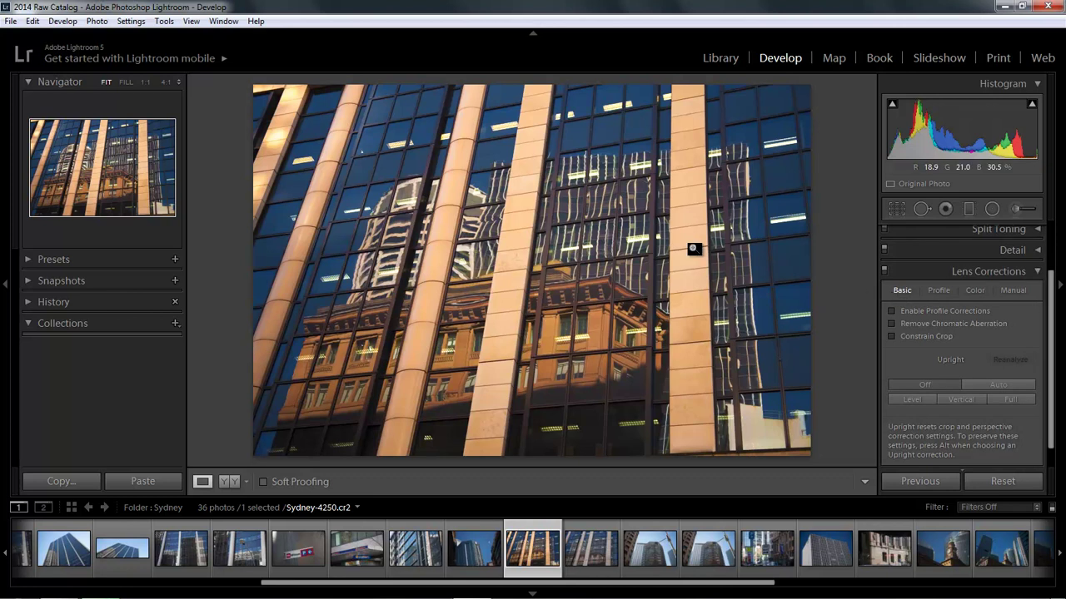
pyautogui.click(531, 34)
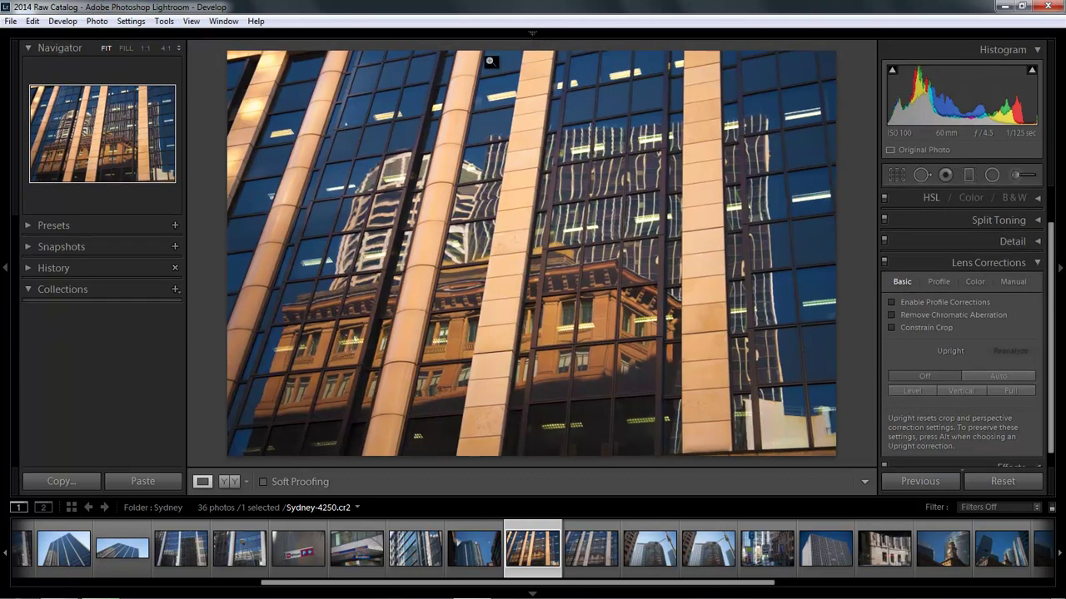
pyautogui.click(5, 268)
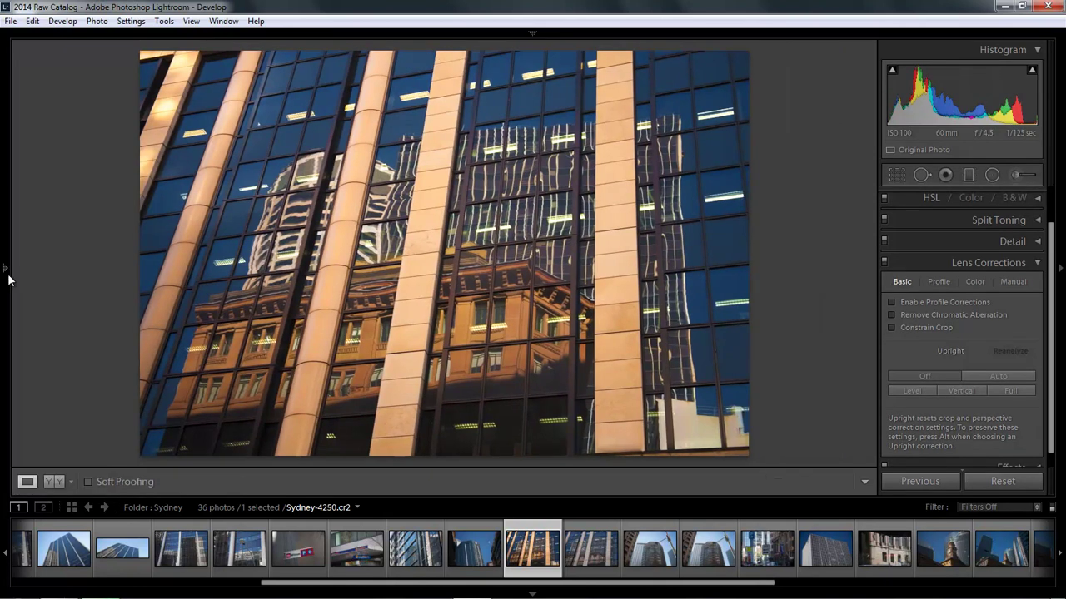
pyautogui.click(531, 594)
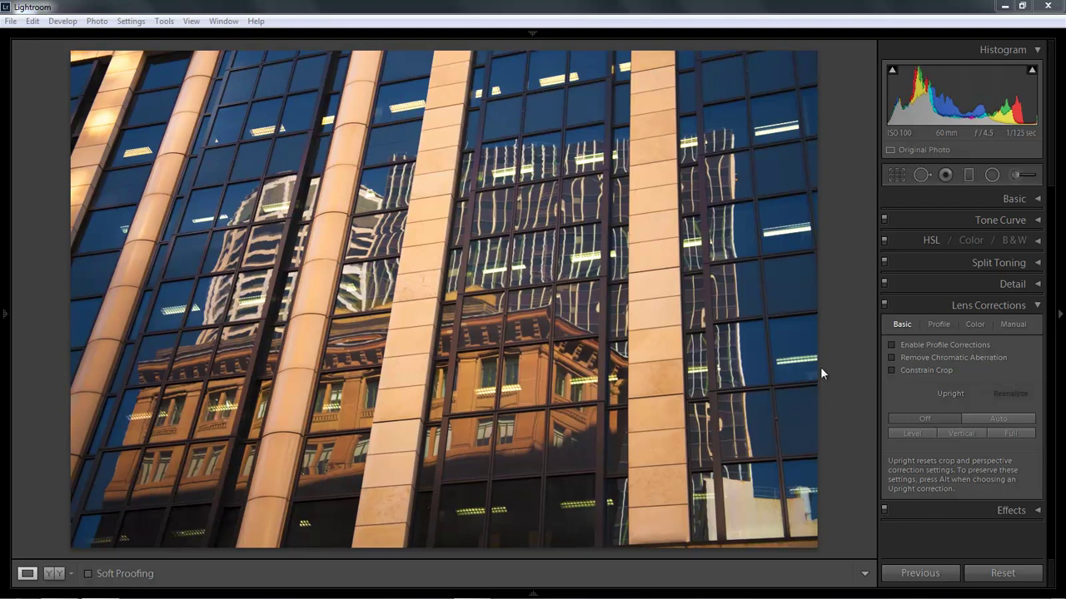
# Enable Remove Chromatic Aberration and compare the photo with and without profile corrections, leaving profile corrections off
pyautogui.click(891, 357)
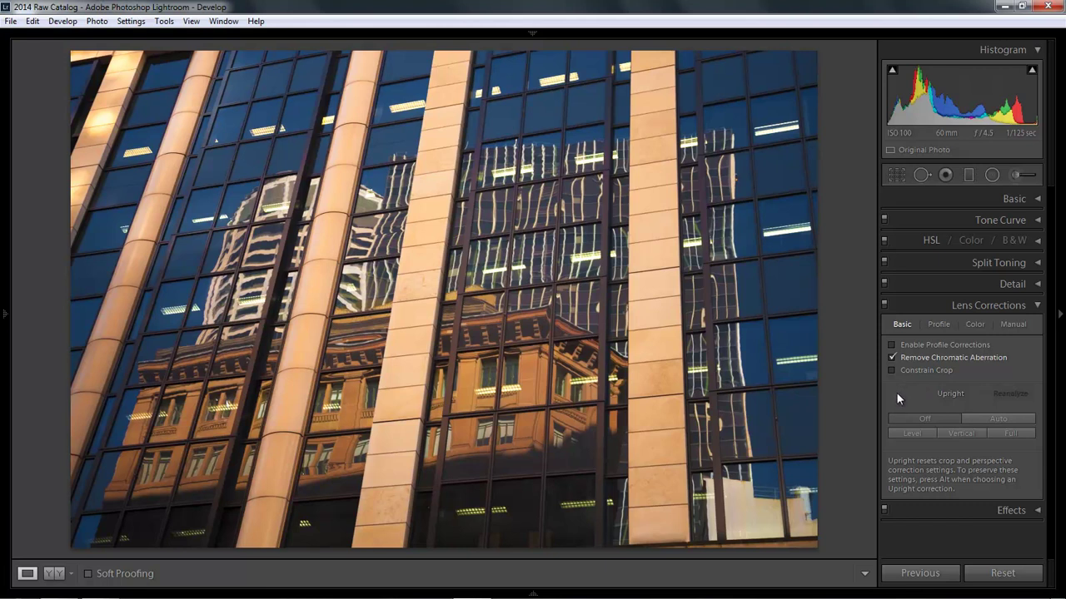
pyautogui.click(891, 344)
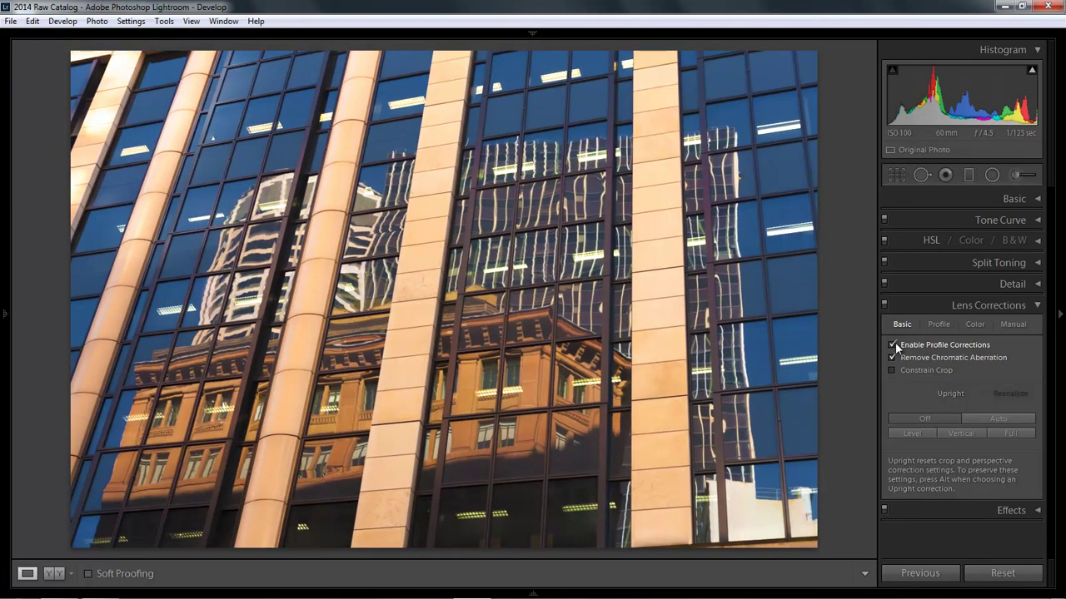
pyautogui.click(892, 345)
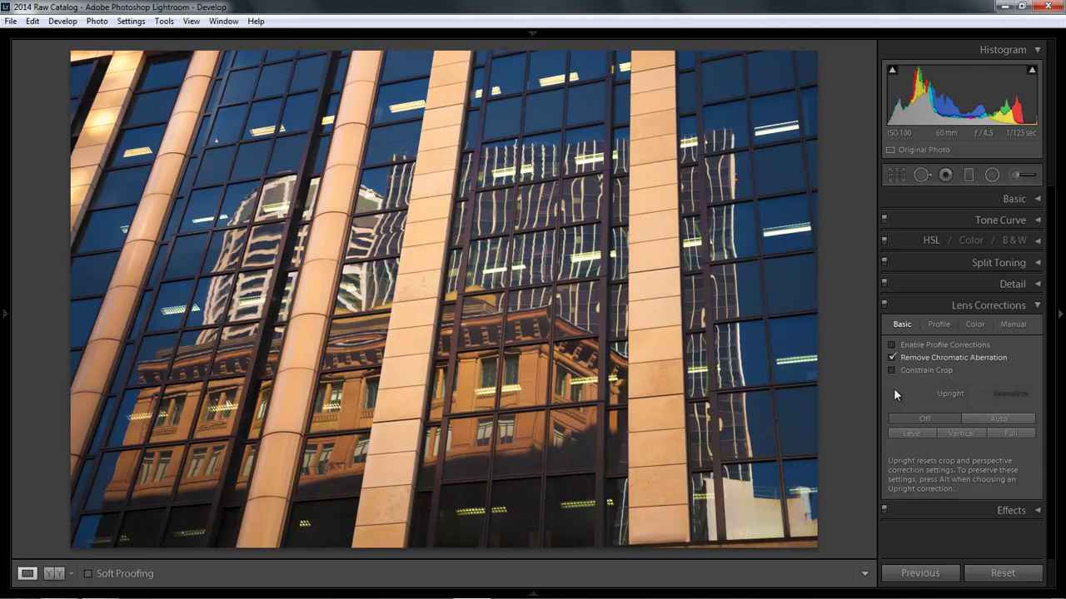
pyautogui.click(890, 344)
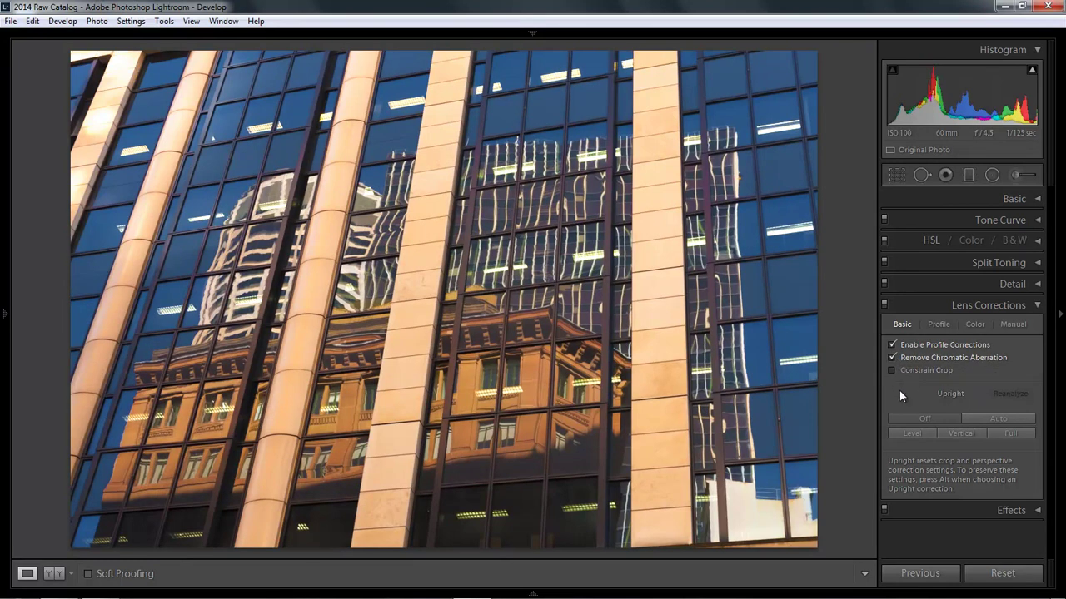
pyautogui.click(893, 344)
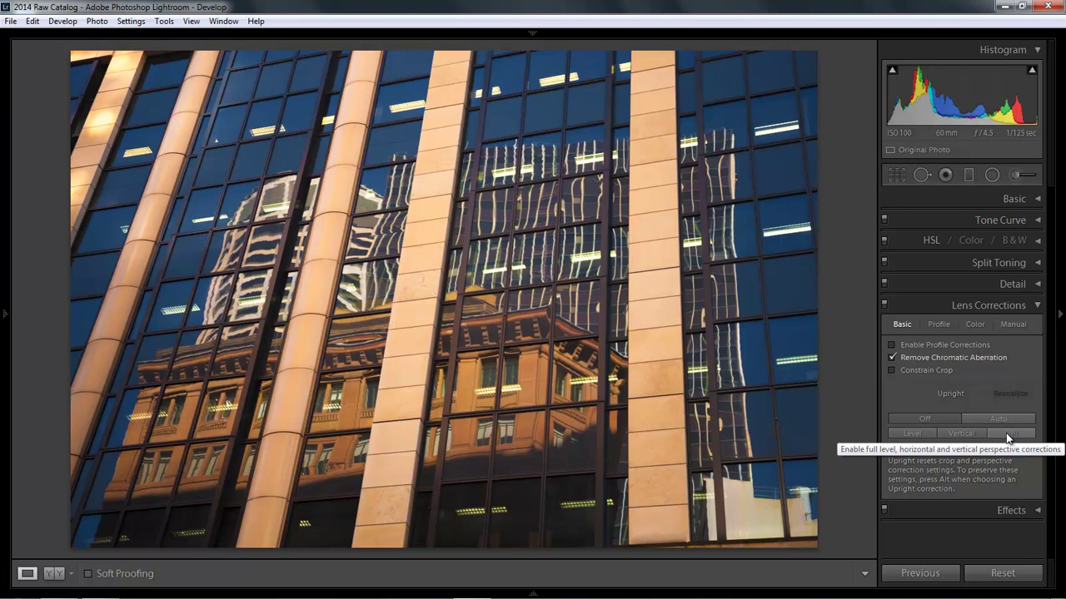
# Try the Vertical Upright correction on the office building photo with Constrain Crop enabled, and disable Constrain Crop
pyautogui.click(957, 434)
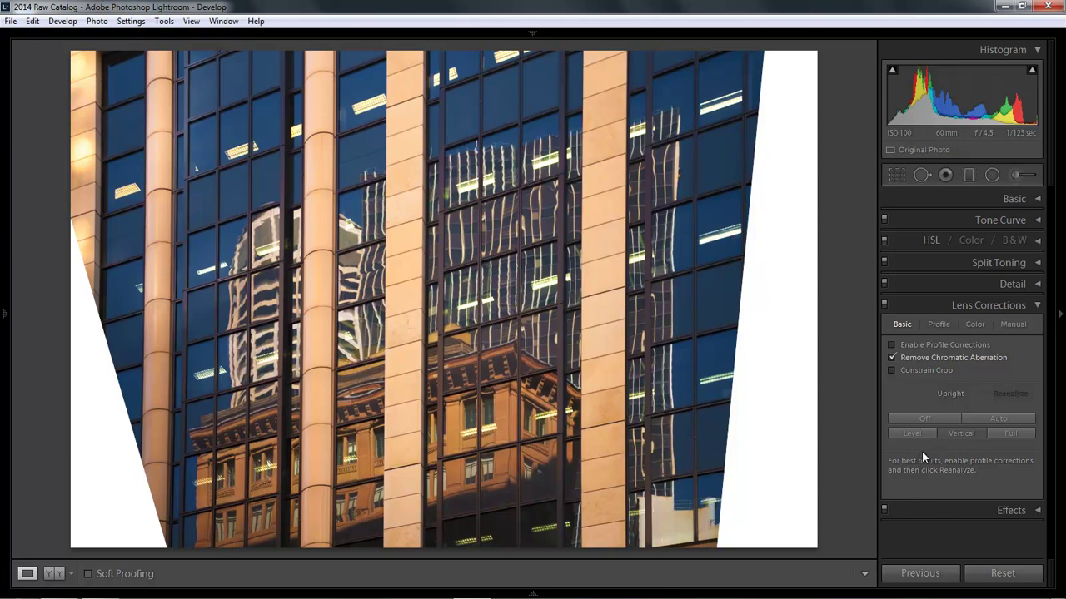
pyautogui.click(889, 370)
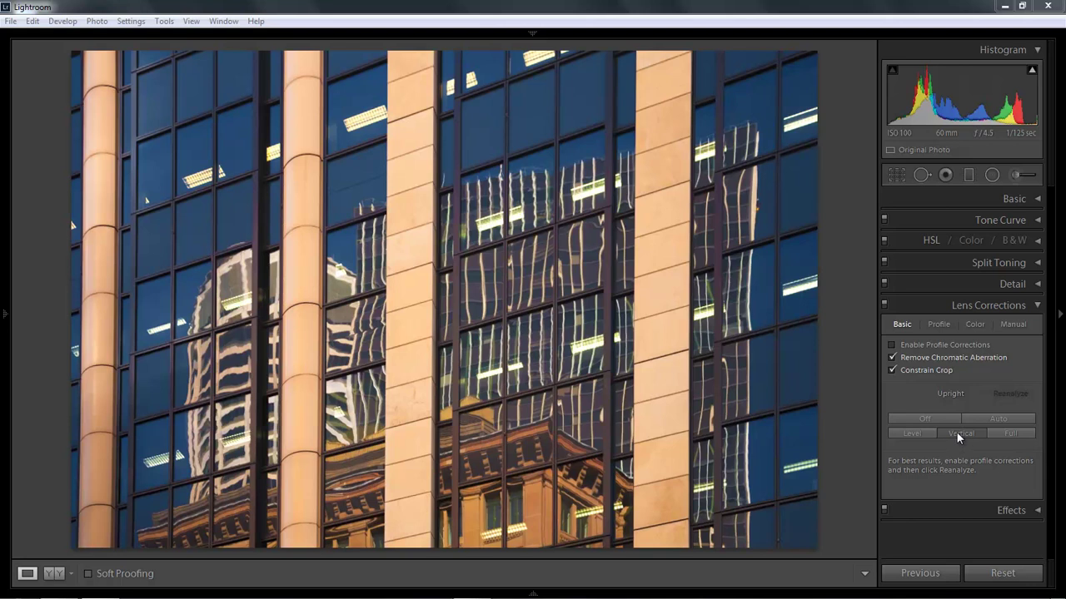
pyautogui.click(891, 369)
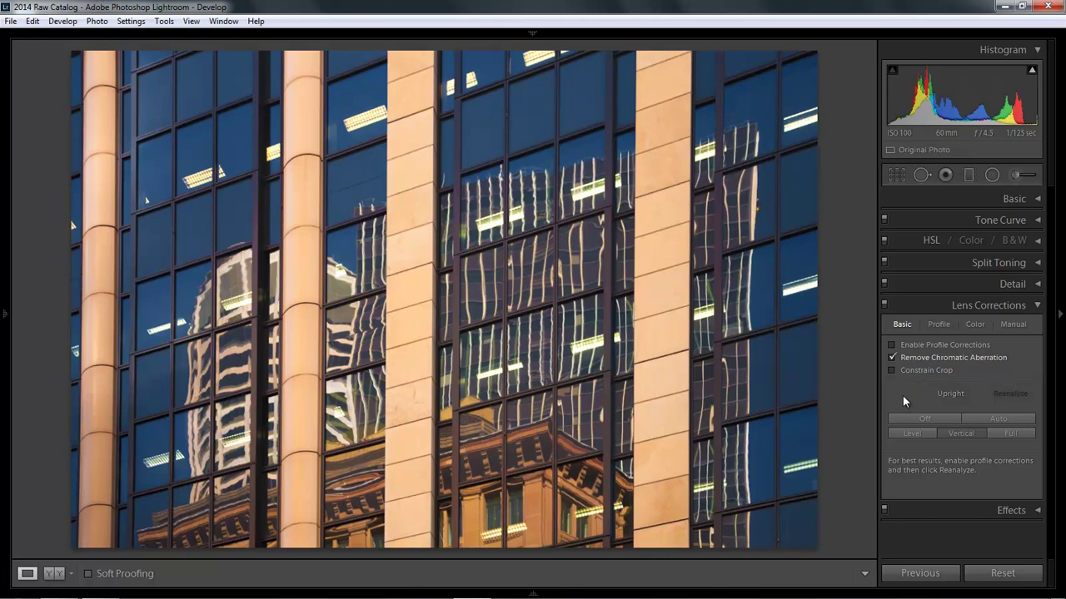
# Reset the office building photo's crop to the full frame and turn off the Upright correction
pyautogui.click(897, 175)
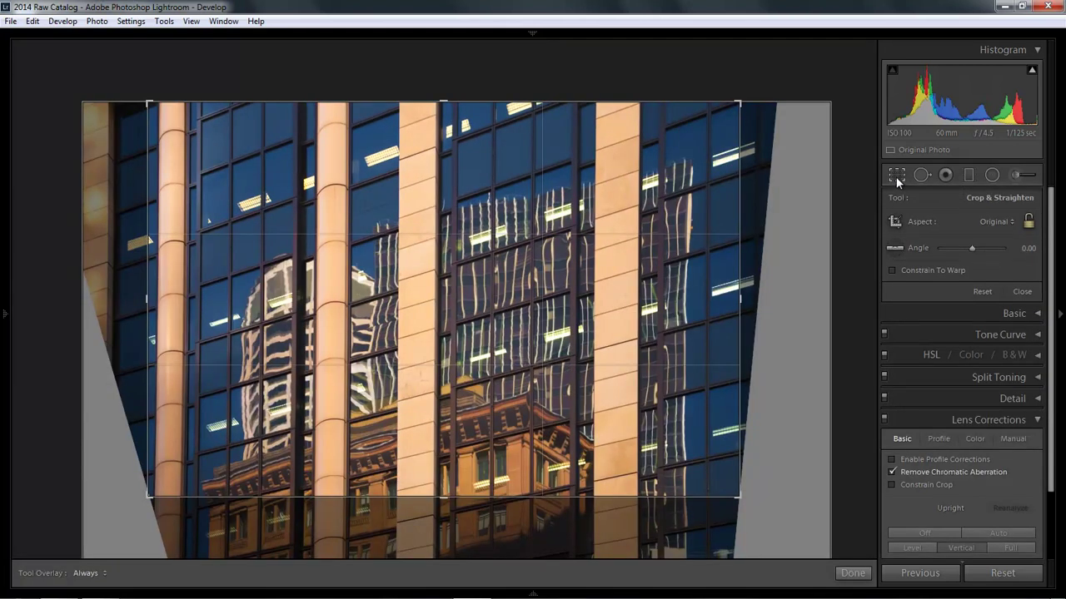
pyautogui.click(985, 292)
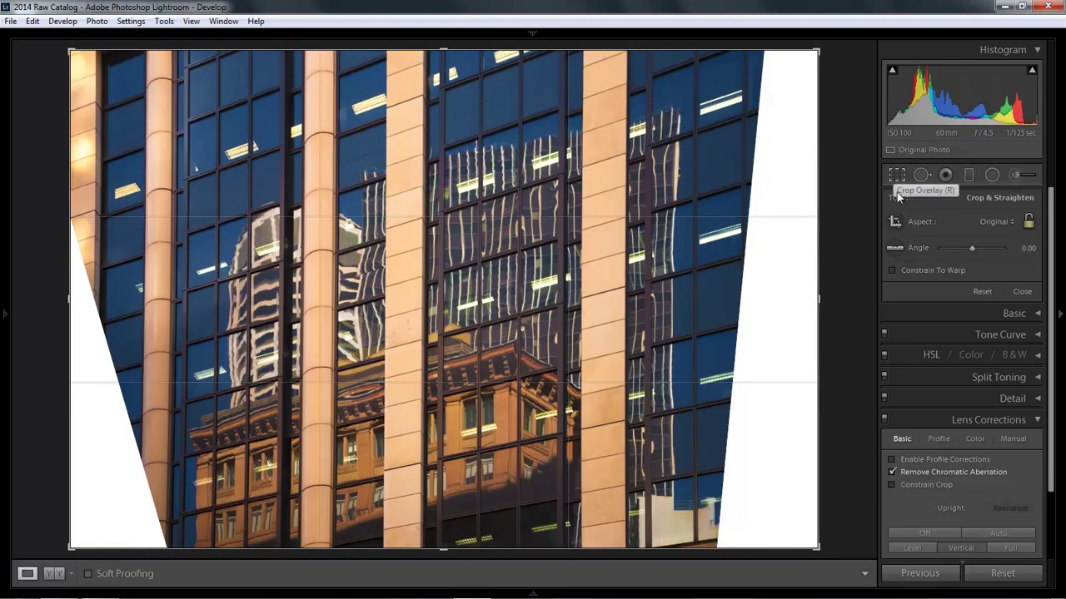
pyautogui.click(897, 175)
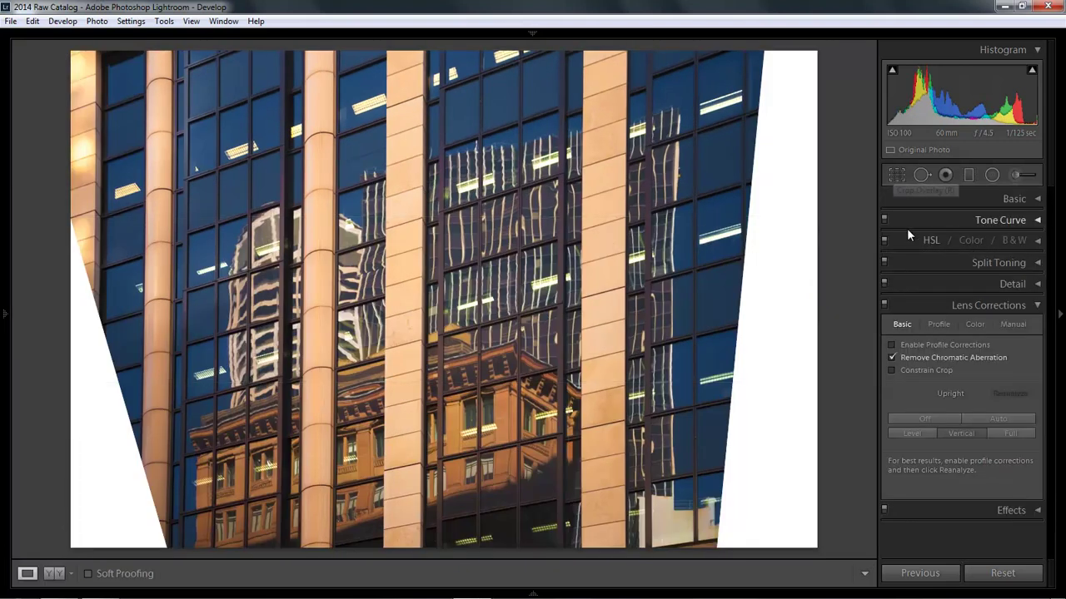
pyautogui.click(925, 419)
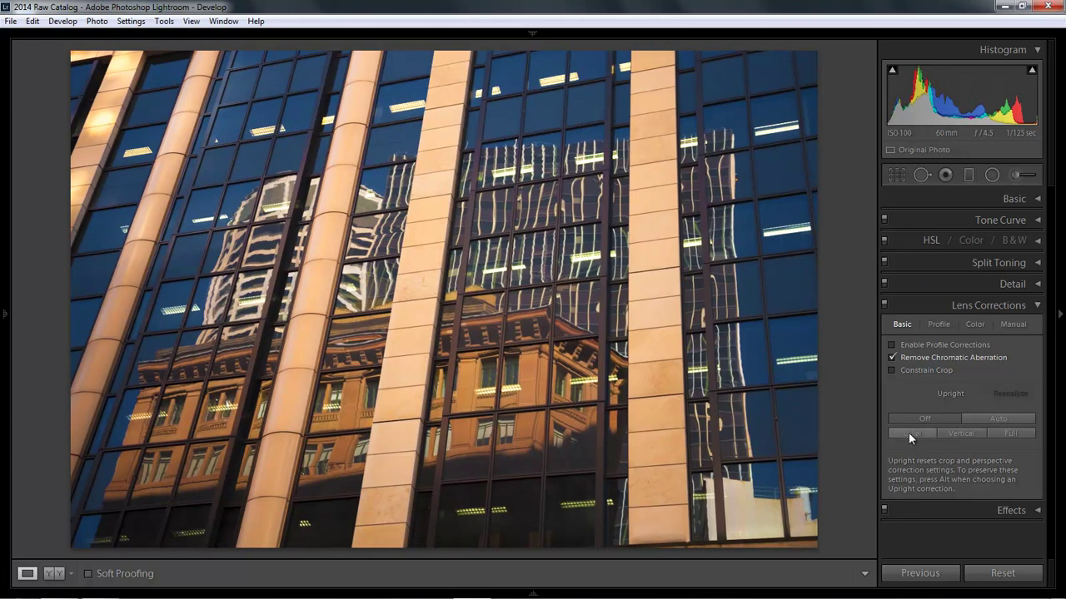
# Compare the Level, Full and Vertical Upright corrections on the office building photo, and turn Upright off
pyautogui.click(909, 434)
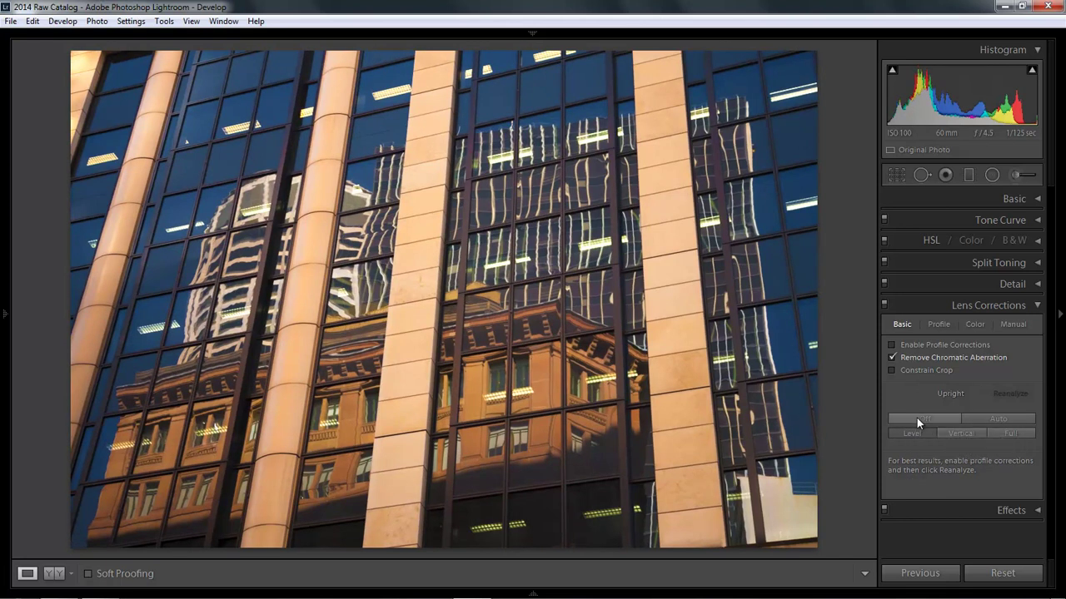
pyautogui.click(916, 419)
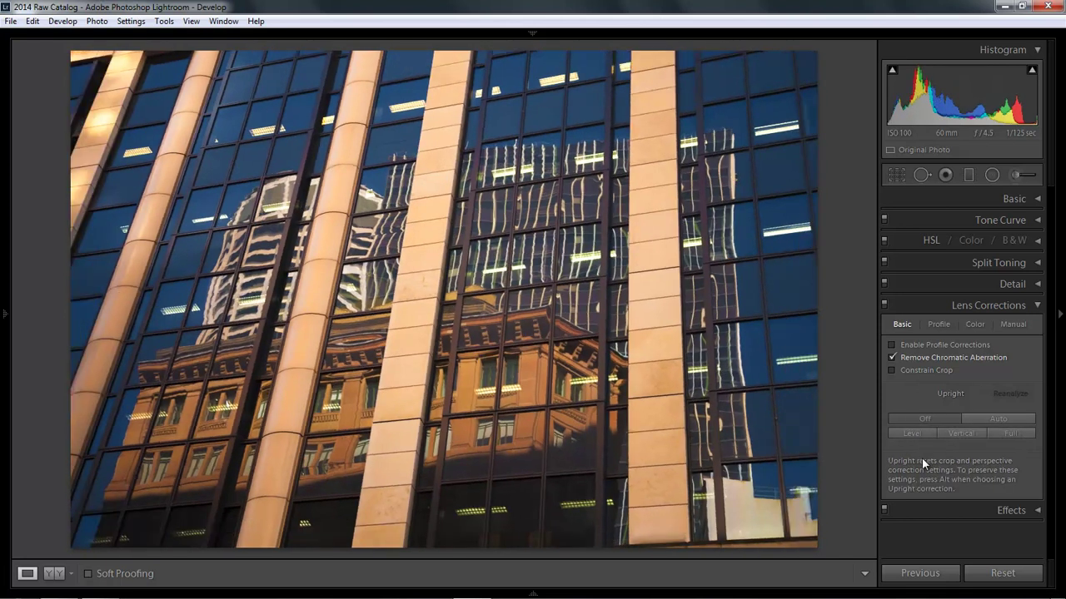
pyautogui.click(1010, 433)
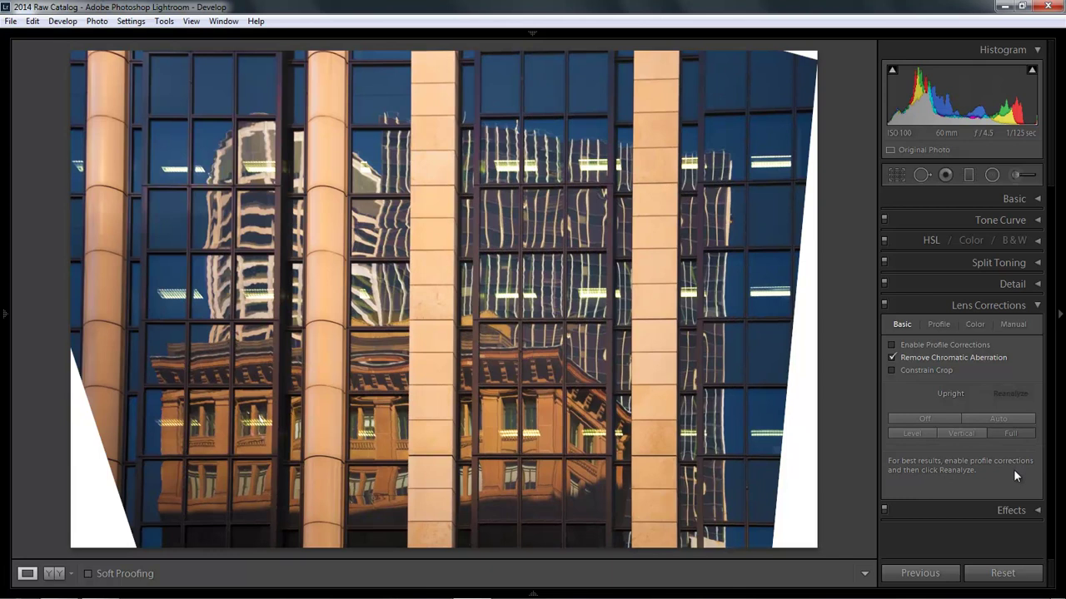
pyautogui.click(958, 432)
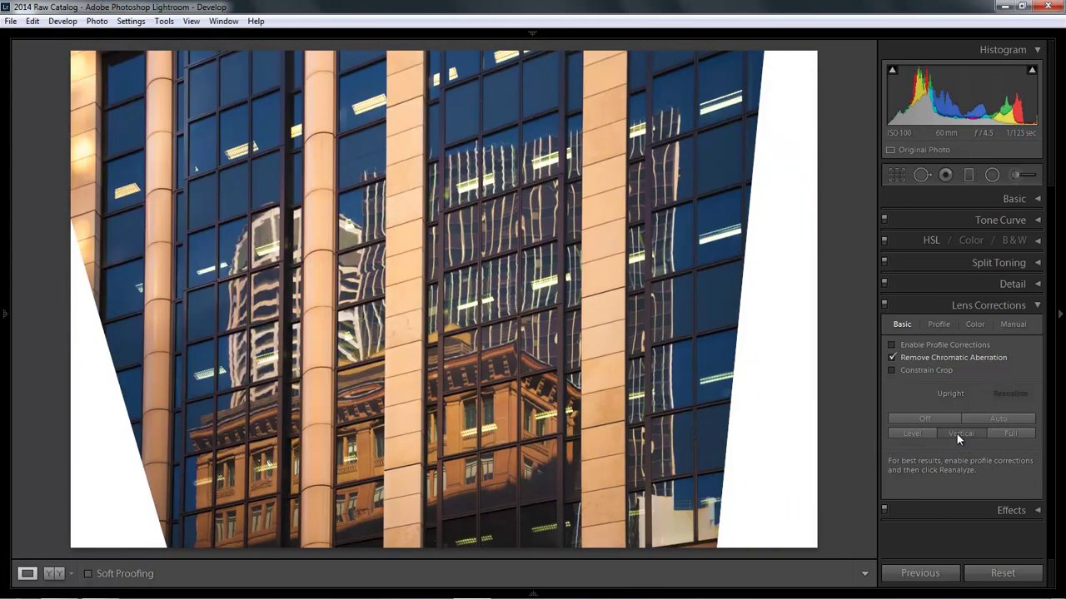
pyautogui.click(1011, 433)
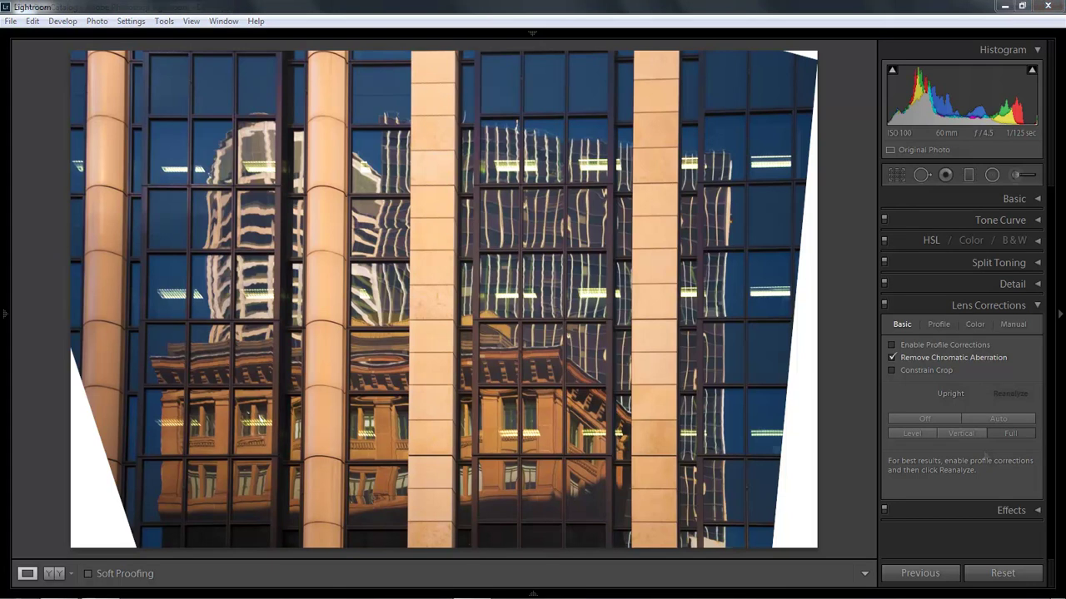
pyautogui.click(921, 418)
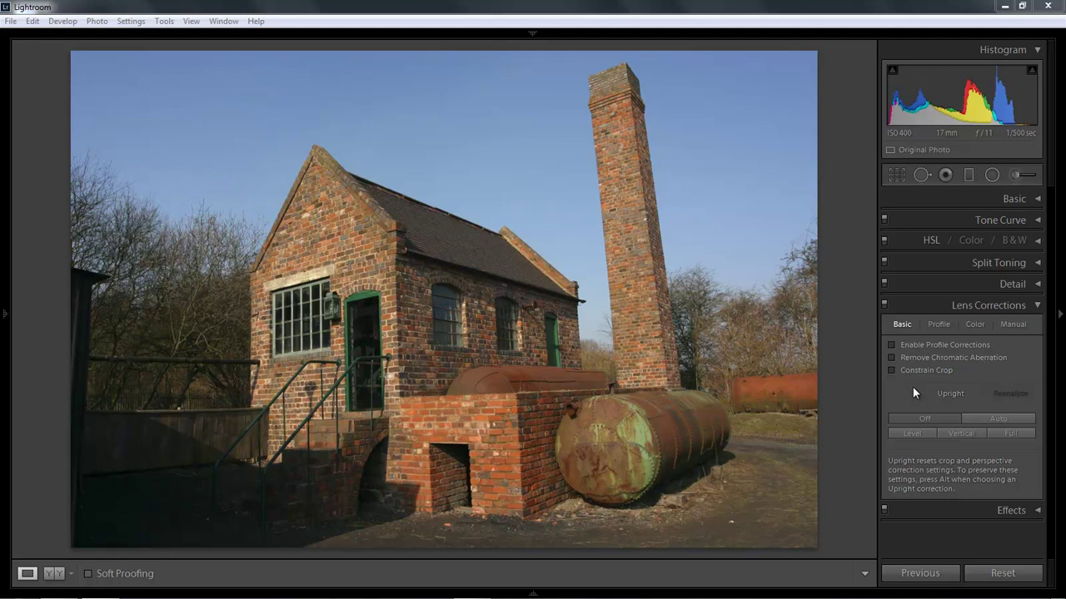
# Check the lens profile settings with profile corrections enabled on the brick building photo, leaving the corrections off
pyautogui.click(891, 345)
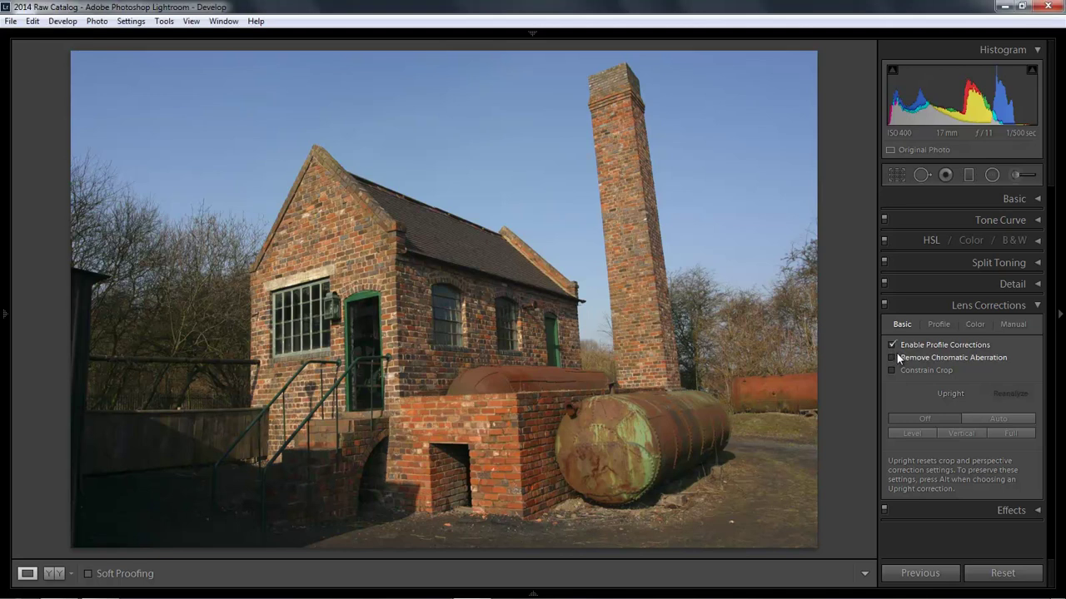
pyautogui.click(891, 345)
pyautogui.click(934, 323)
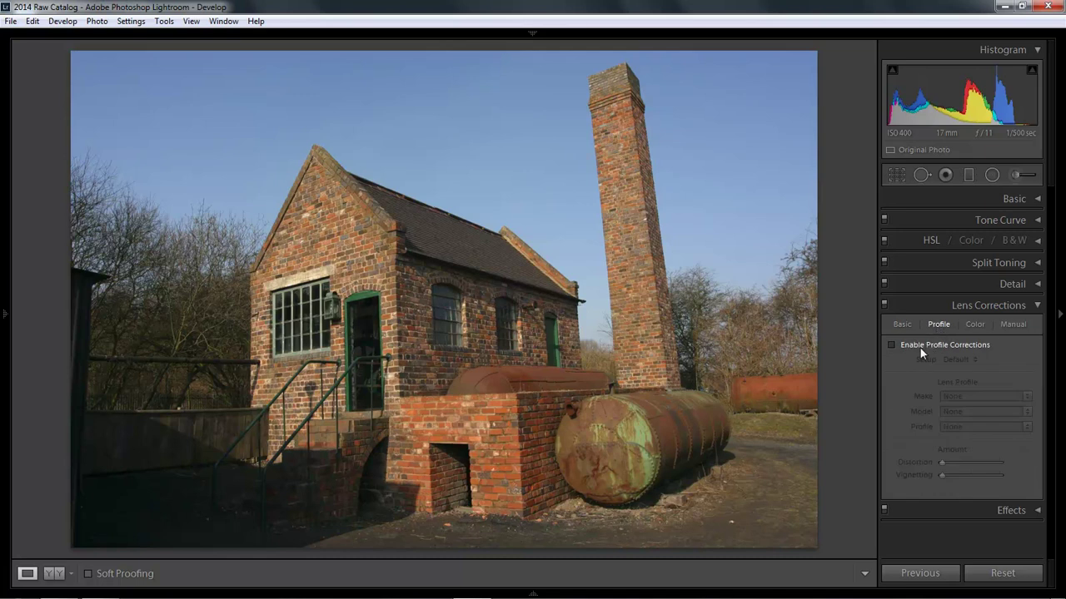
pyautogui.click(890, 345)
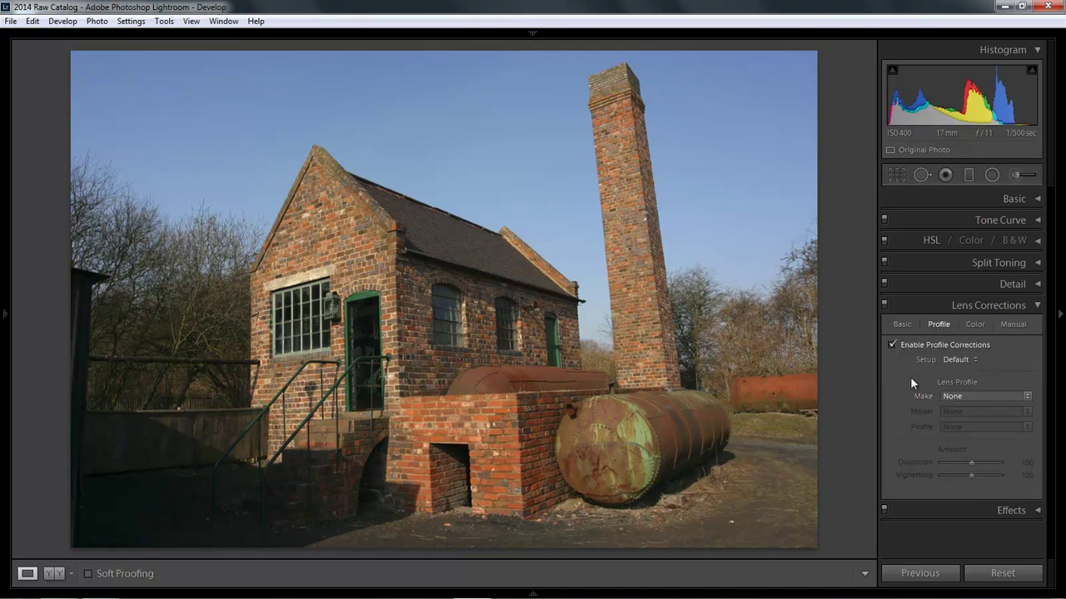
pyautogui.click(890, 344)
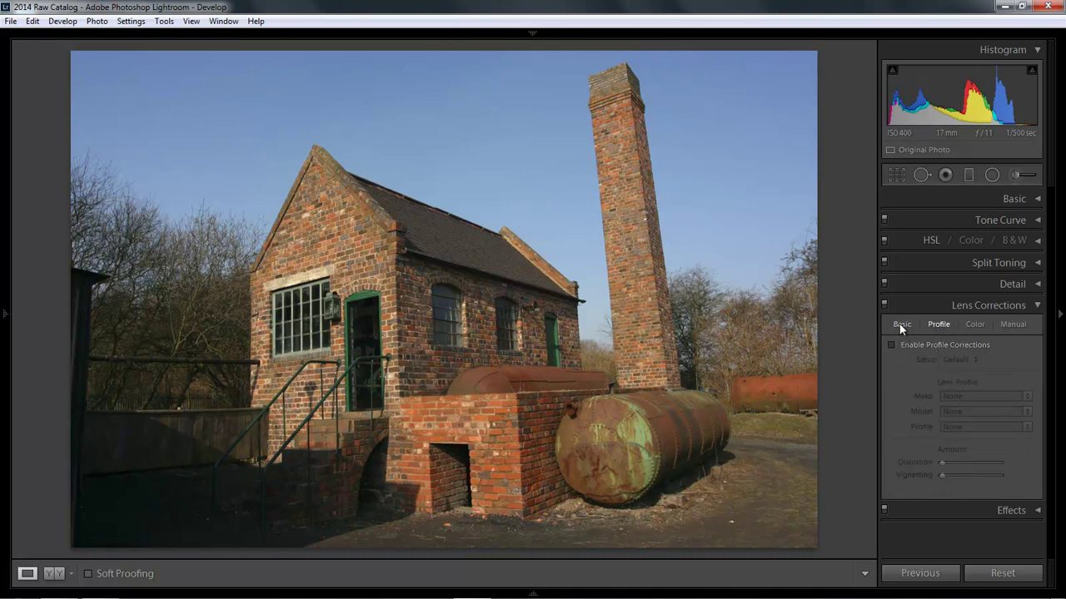
pyautogui.click(899, 324)
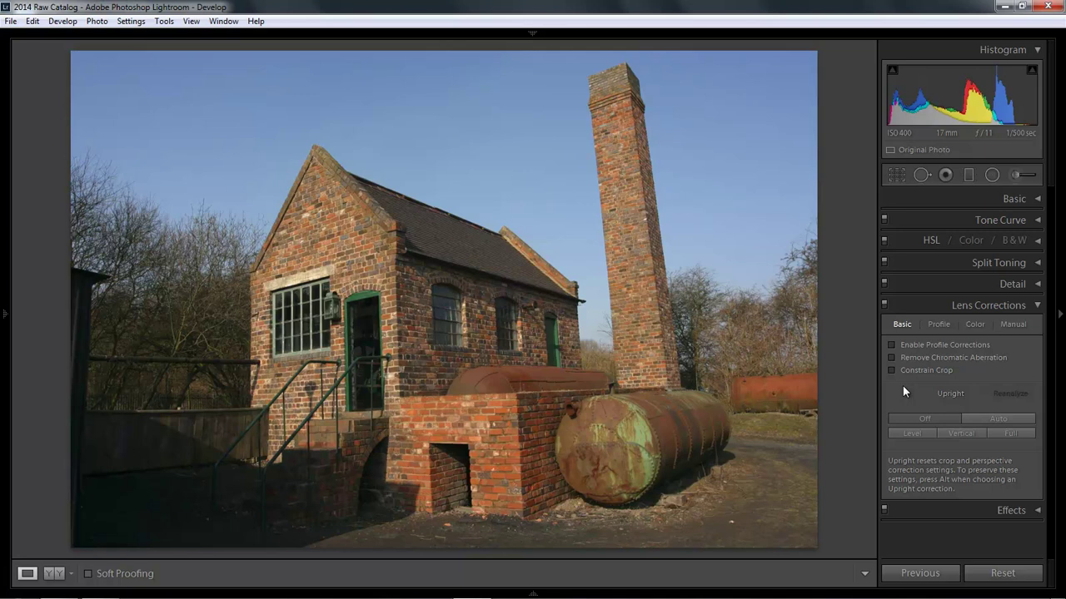
# Compare the brick building photo with and without the Vertical Upright correction, and apply the Full Upright correction
pyautogui.click(961, 434)
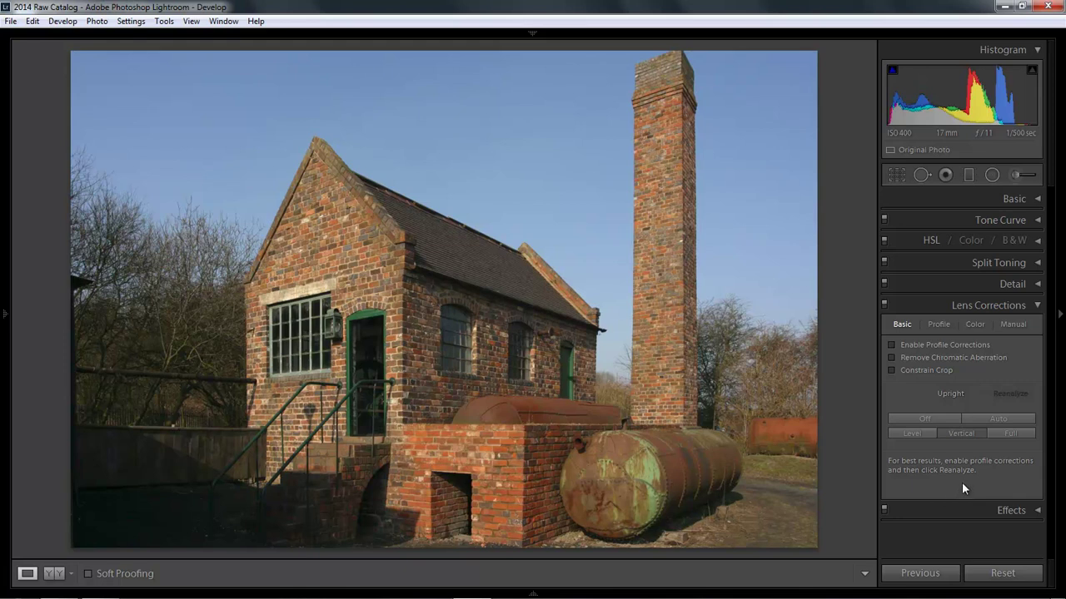
pyautogui.click(920, 433)
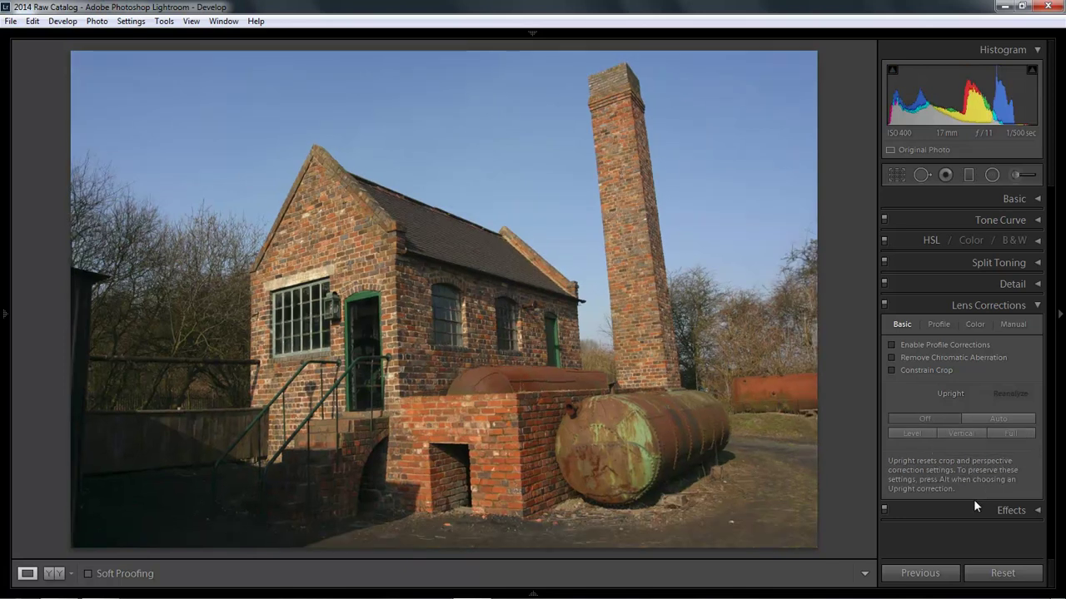
pyautogui.click(960, 433)
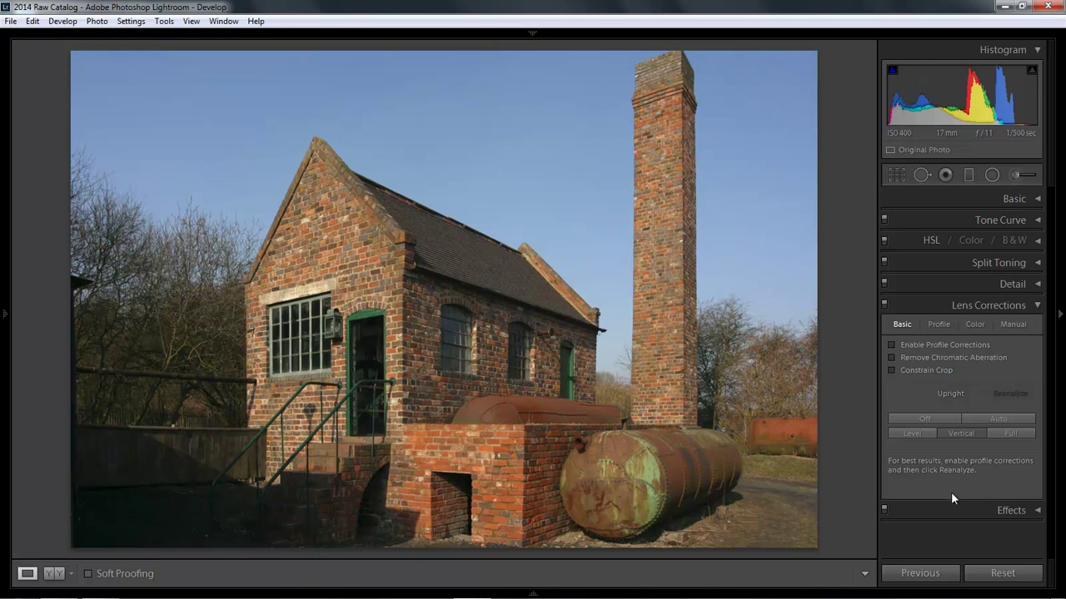
pyautogui.click(1010, 433)
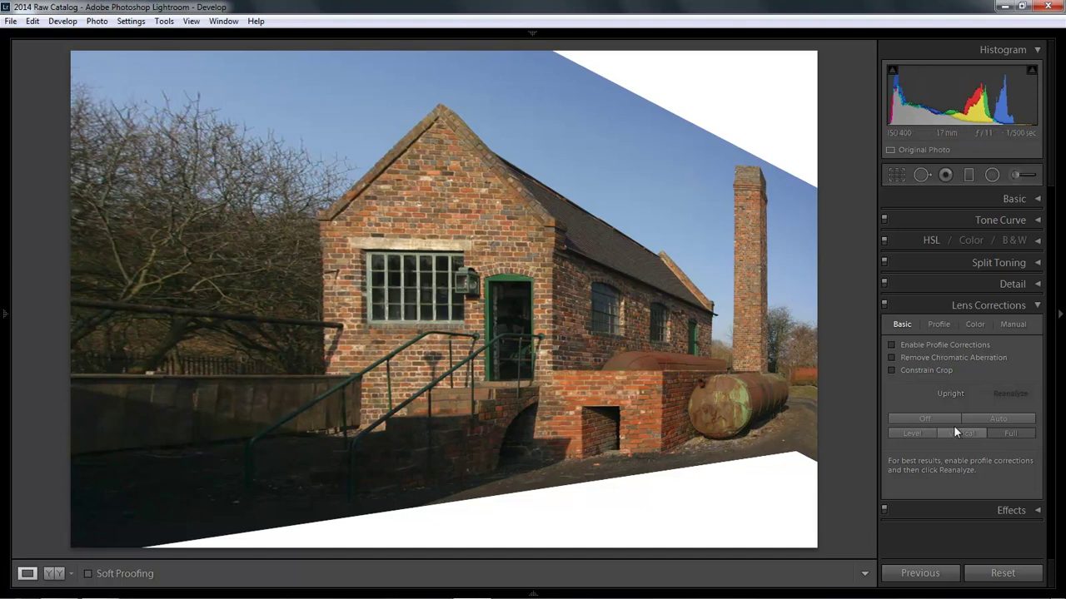
# Try Constrain Crop on the brick building photo, and reset its crop to the full frame
pyautogui.click(890, 371)
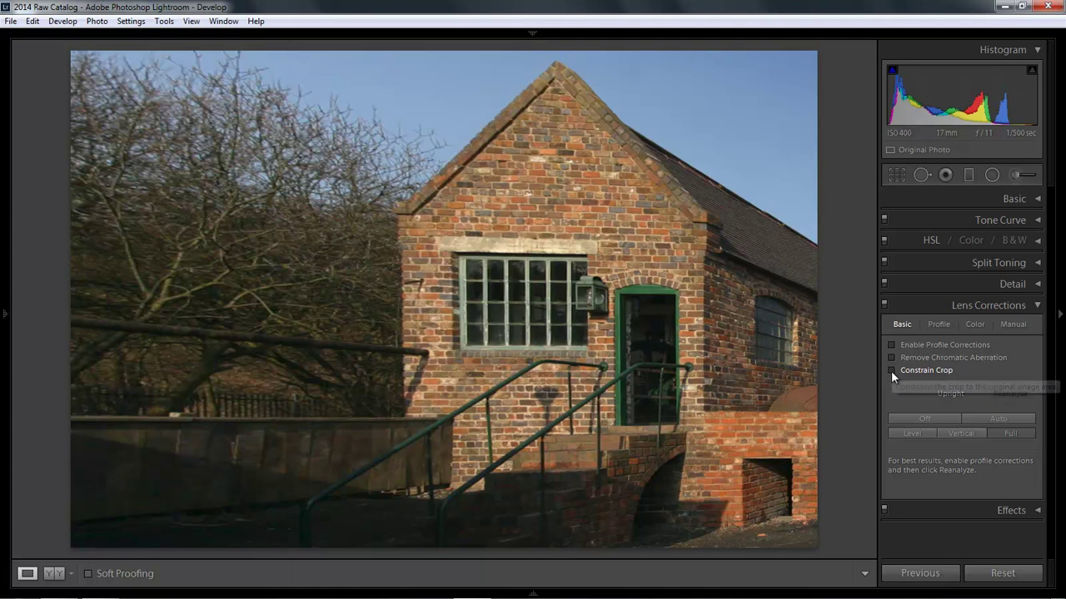
pyautogui.click(895, 175)
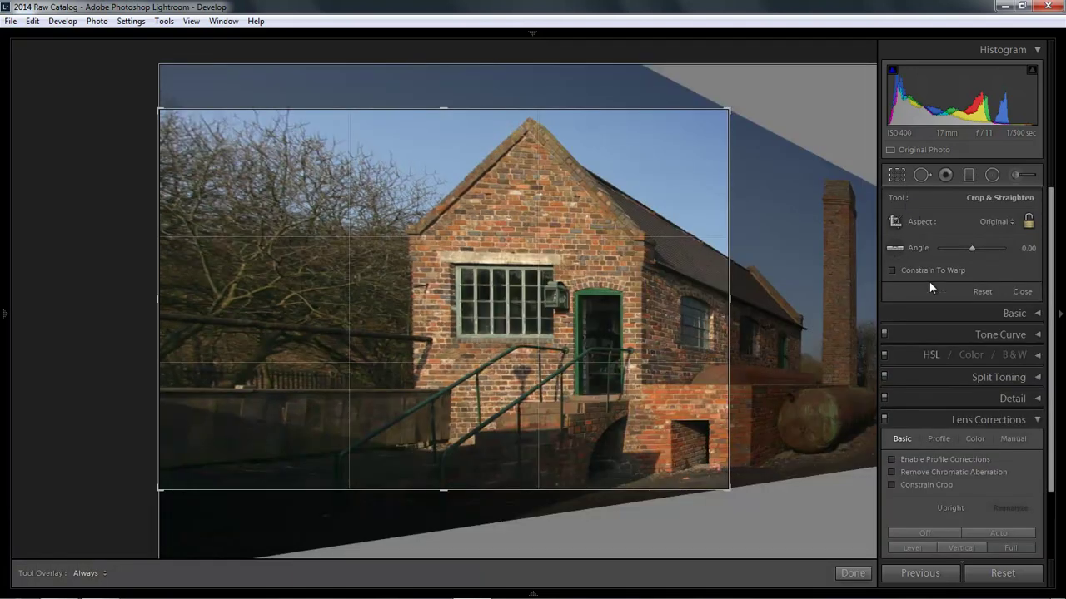
pyautogui.click(983, 292)
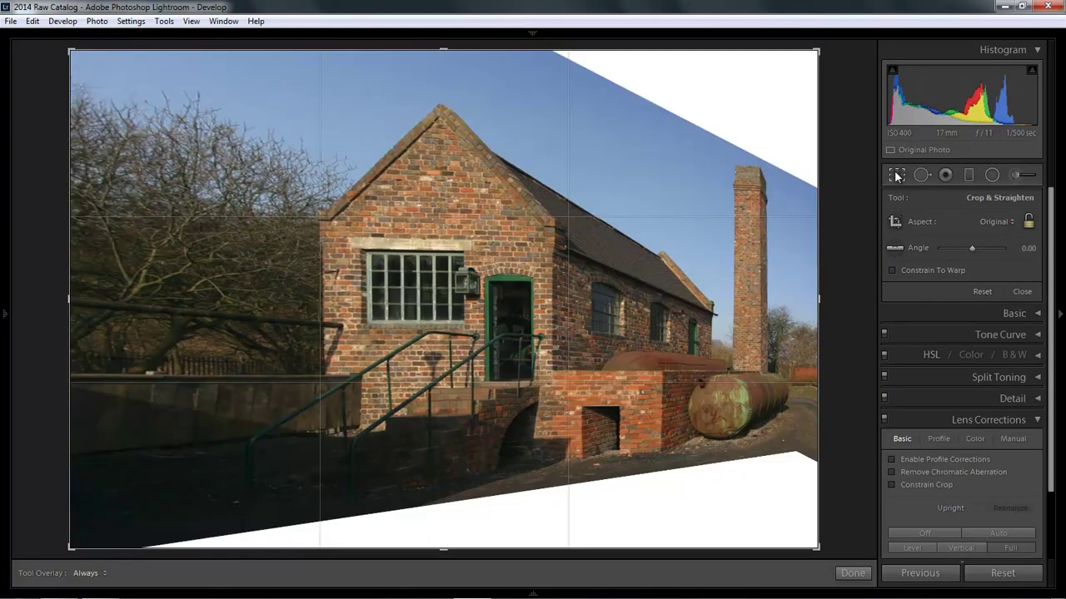
pyautogui.click(897, 176)
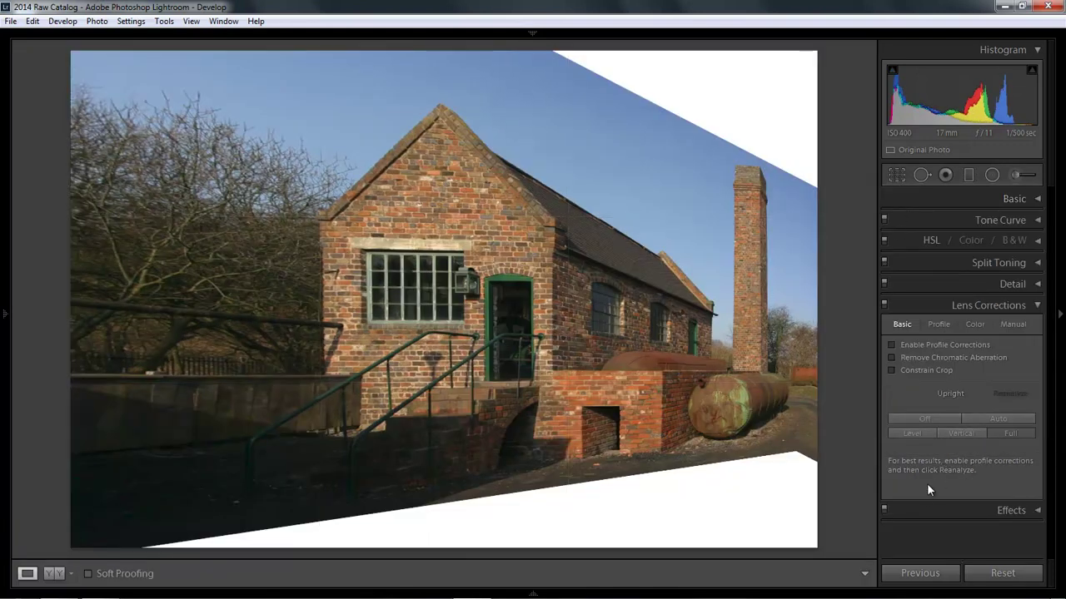
# Turn off the Full Upright correction on the brick building photo and apply the Auto Upright correction instead
pyautogui.click(920, 418)
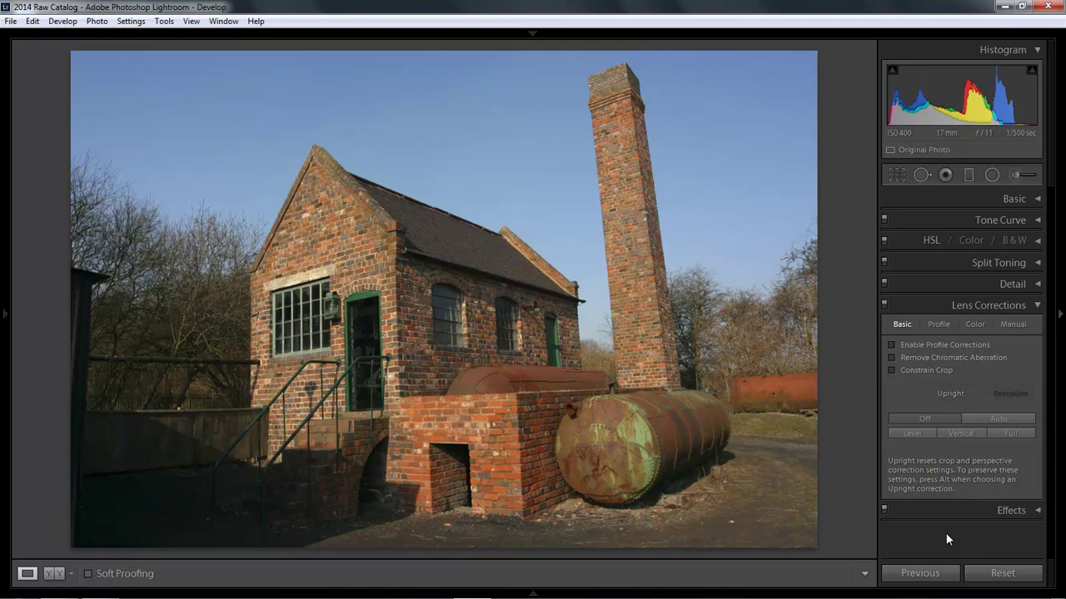
pyautogui.click(996, 419)
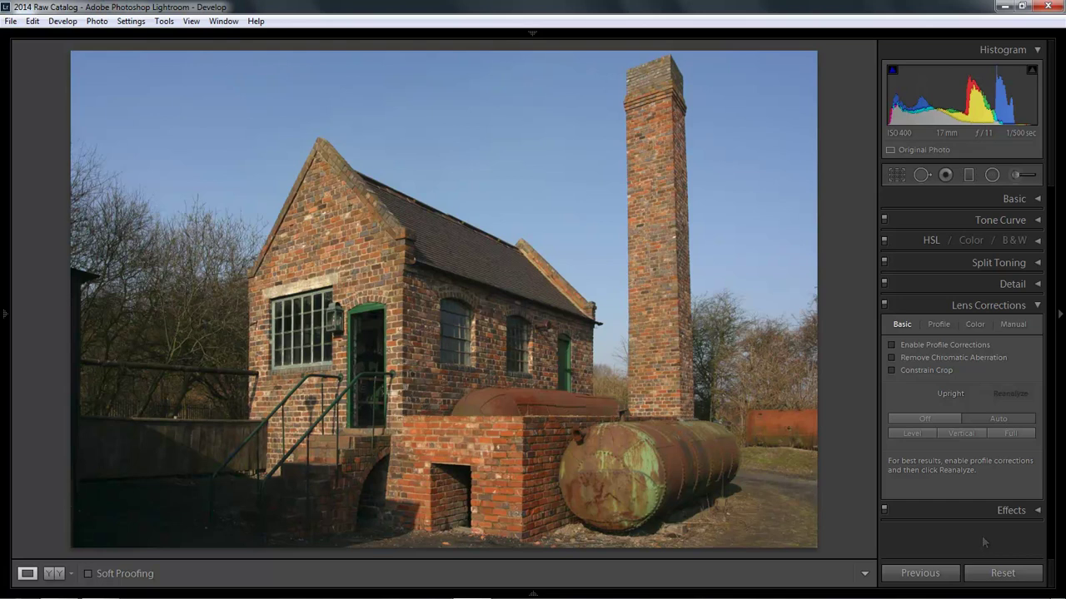
pyautogui.click(1038, 307)
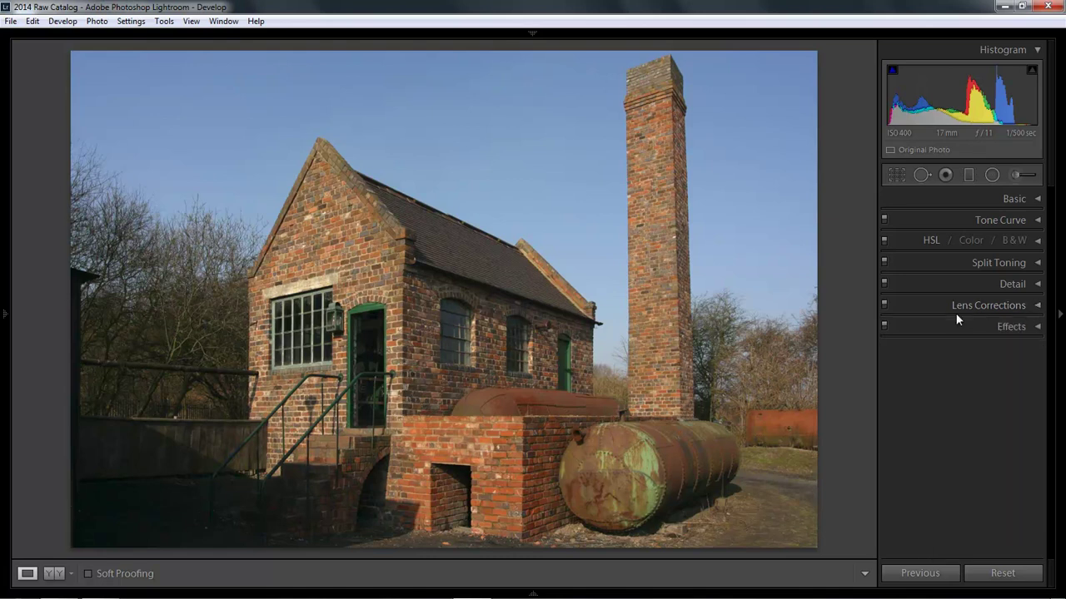
# Enable profile corrections and chromatic aberration removal in the Basic Lens Corrections of the brick building photo
pyautogui.click(1037, 306)
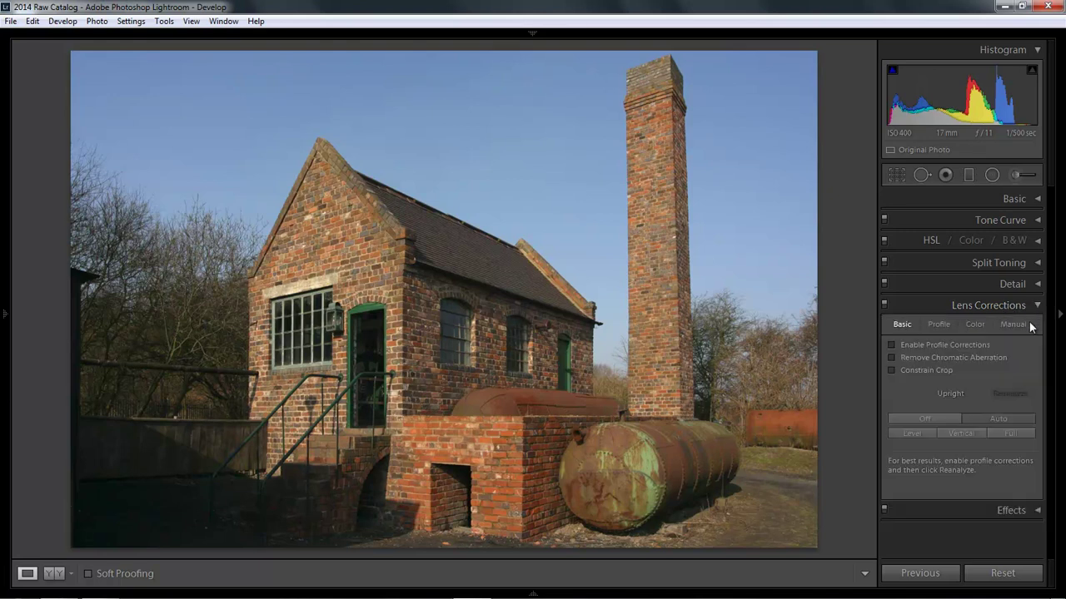
pyautogui.click(891, 344)
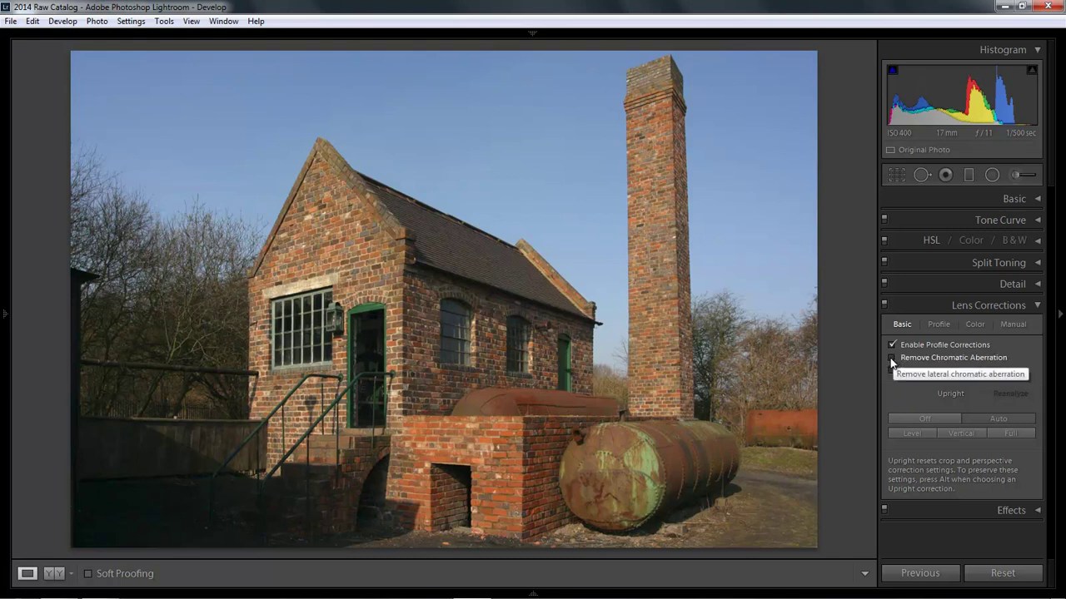
pyautogui.click(892, 358)
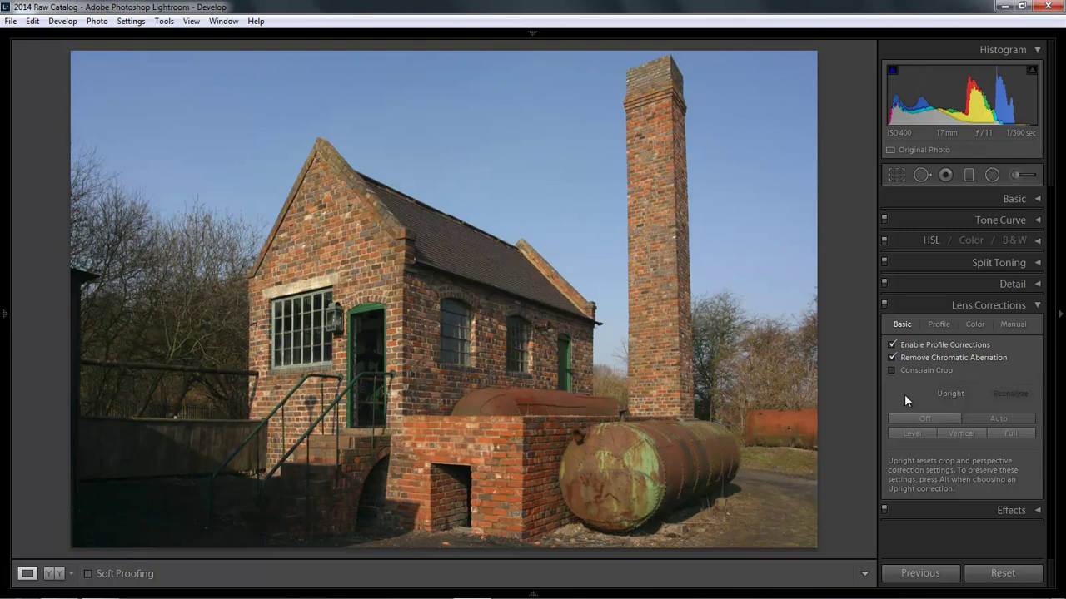